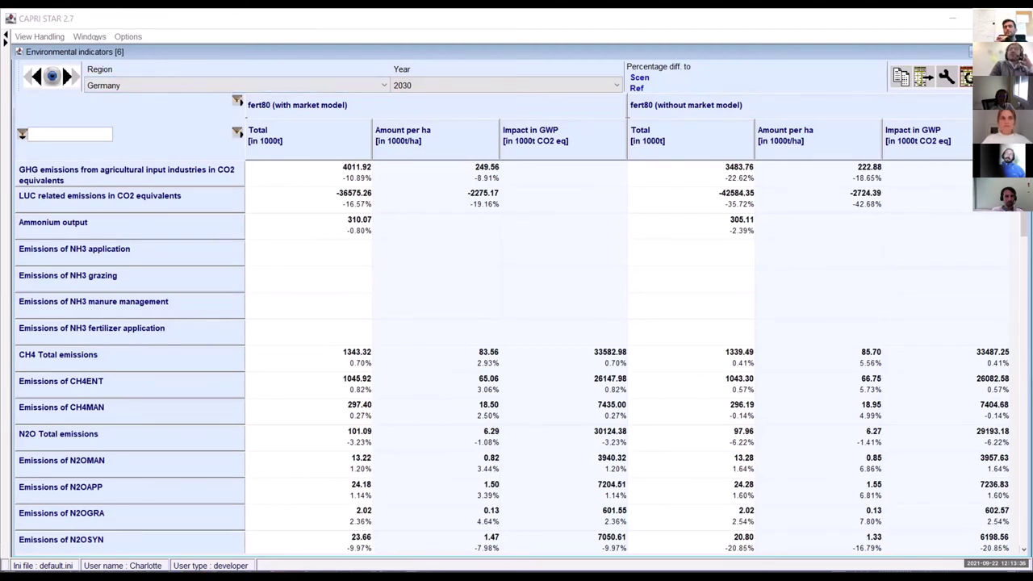
# Step: Switch to the Germany 2030 Supply details table and scroll from the vegetable rows to the livestock activity rows
pyautogui.click(90, 36)
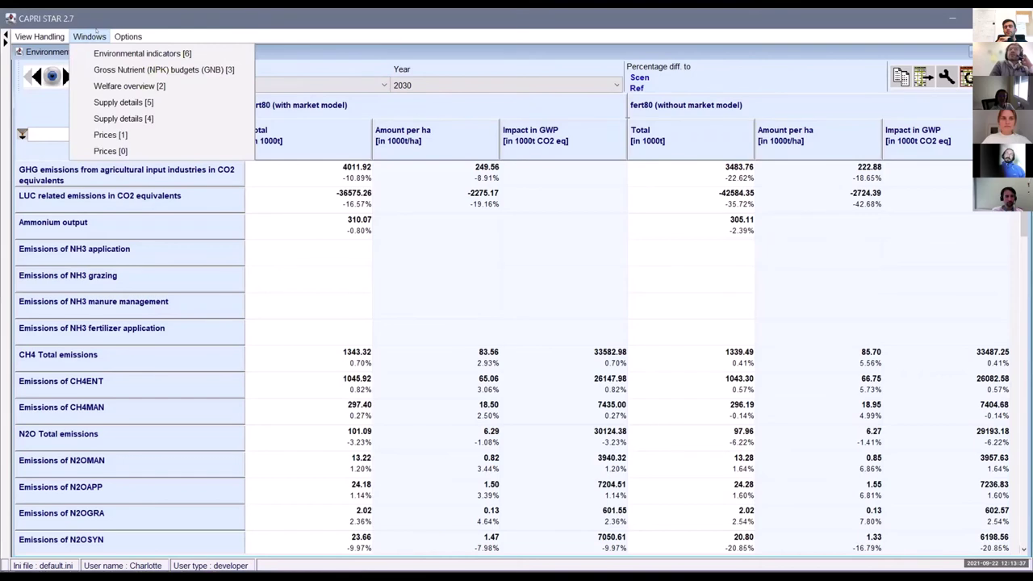
pyautogui.click(117, 103)
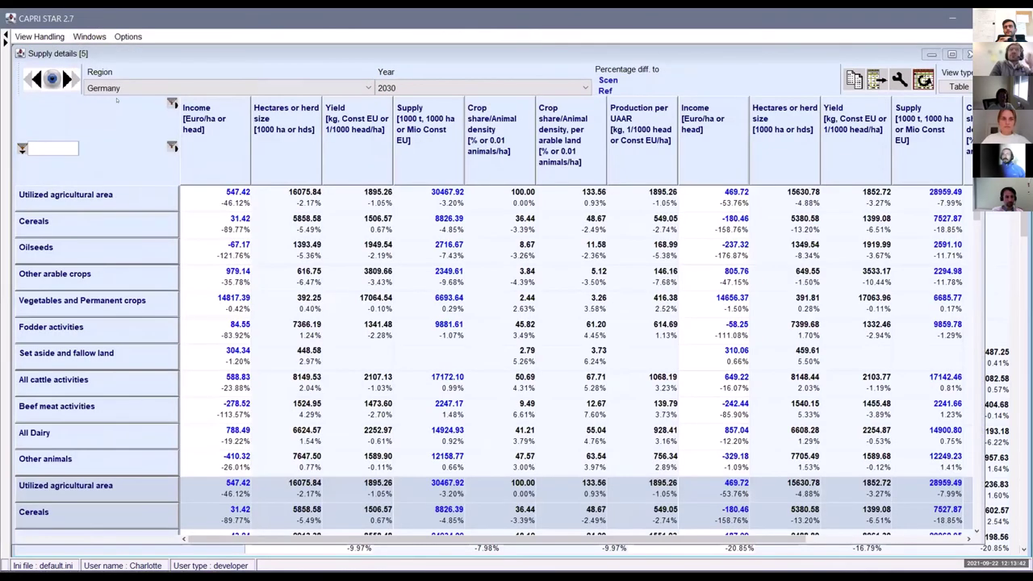
pyautogui.click(140, 299)
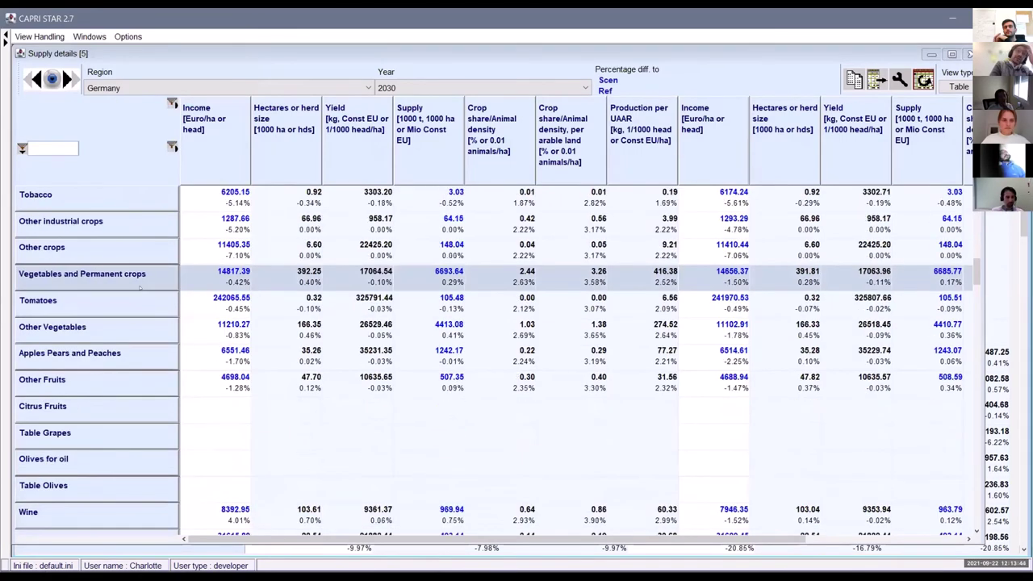
pyautogui.scroll(-10, 139, 288)
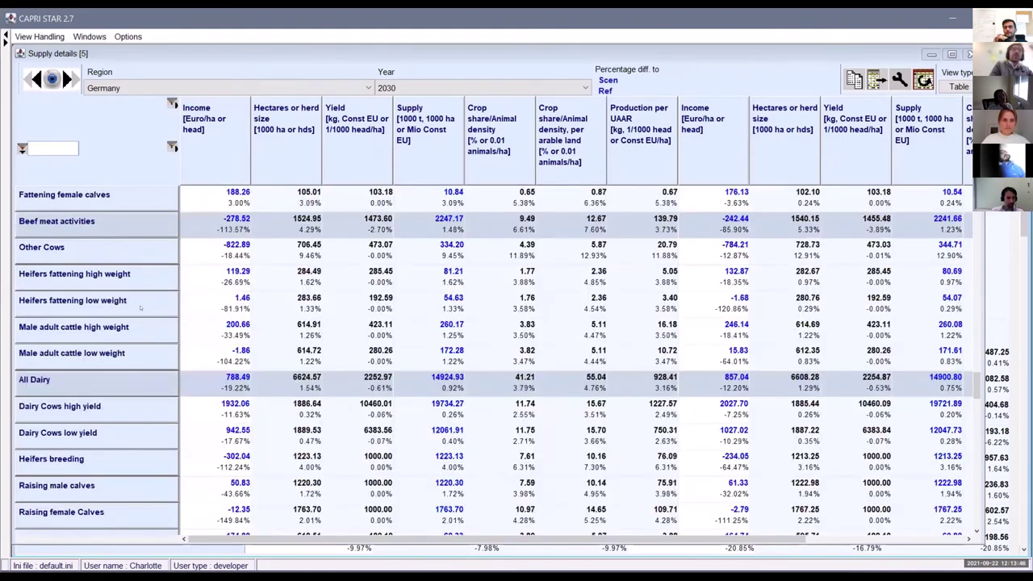
pyautogui.scroll(-5, 139, 307)
pyautogui.scroll(-3, 140, 308)
pyautogui.scroll(-10, 146, 303)
pyautogui.scroll(3, 121, 370)
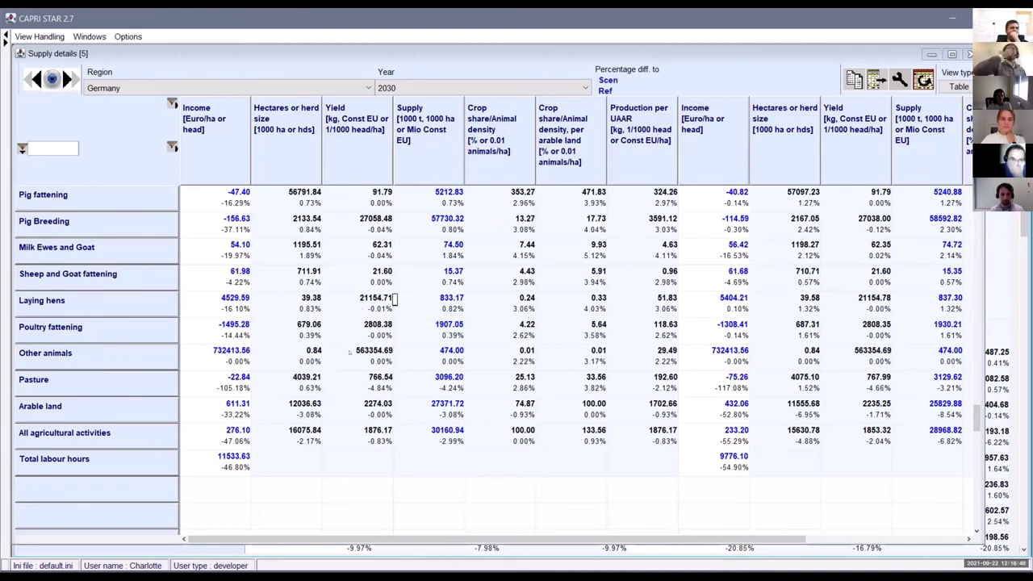
# Step: Scroll back up to the Utilized agricultural area, Cereals and Oilseeds rows
pyautogui.scroll(8, 351, 351)
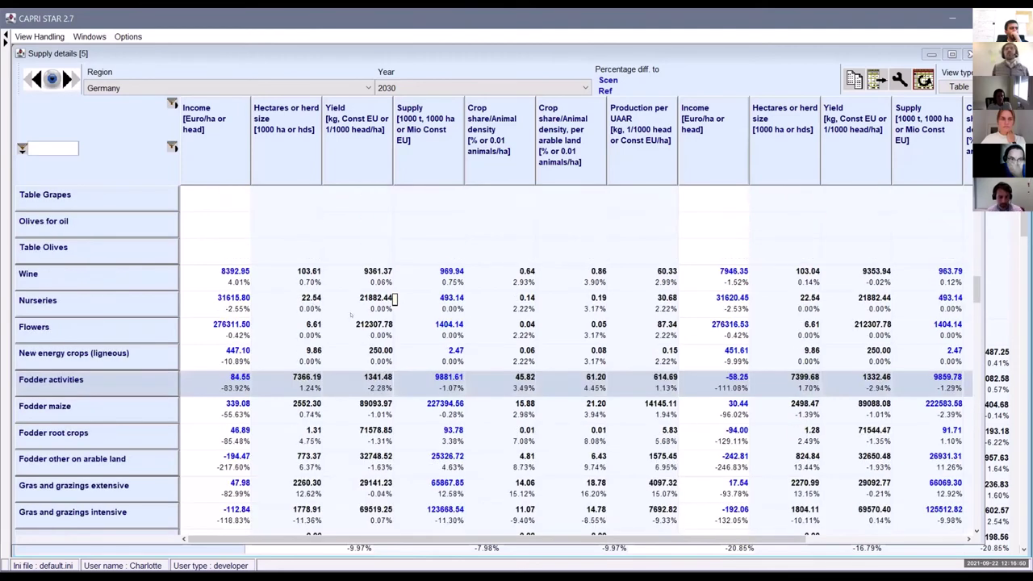
pyautogui.scroll(3, 334, 307)
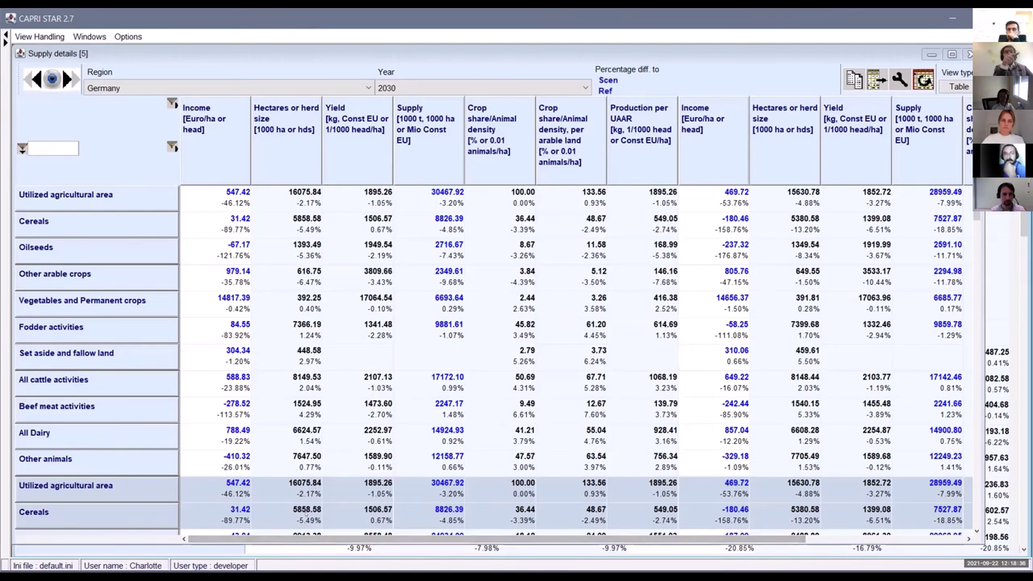
# Step: Scroll down to show the cereal rows from Soft wheat to Other cereals
pyautogui.scroll(-3, 315, 324)
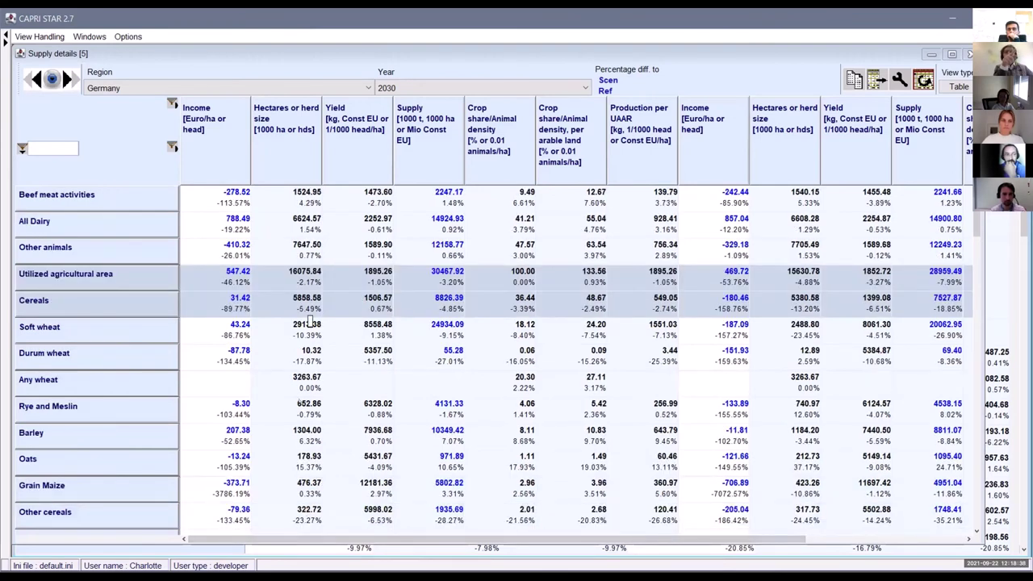
pyautogui.scroll(-3, 310, 324)
pyautogui.scroll(3, 309, 321)
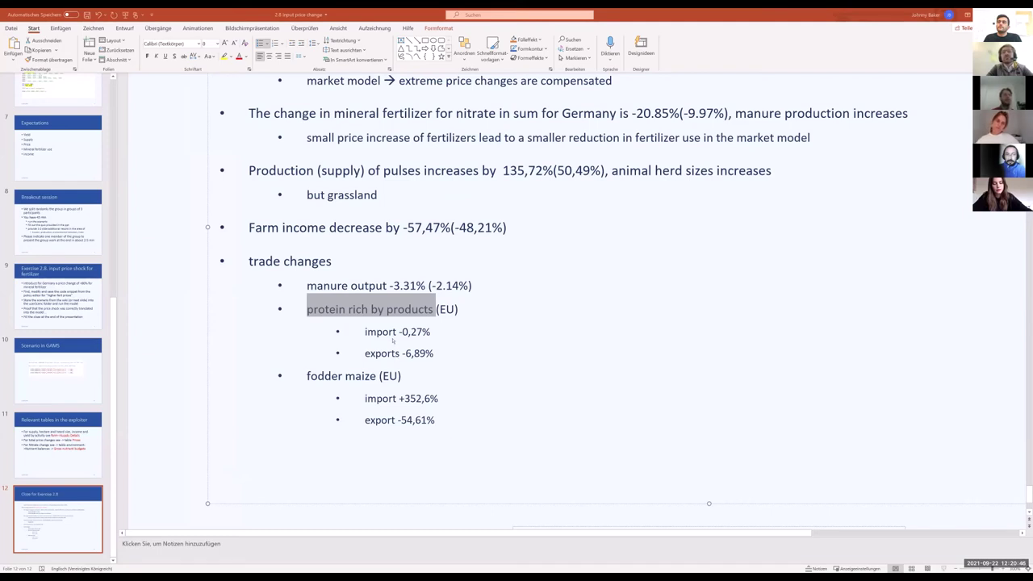
pyautogui.moveTo(307, 377); pyautogui.dragTo(378, 378)
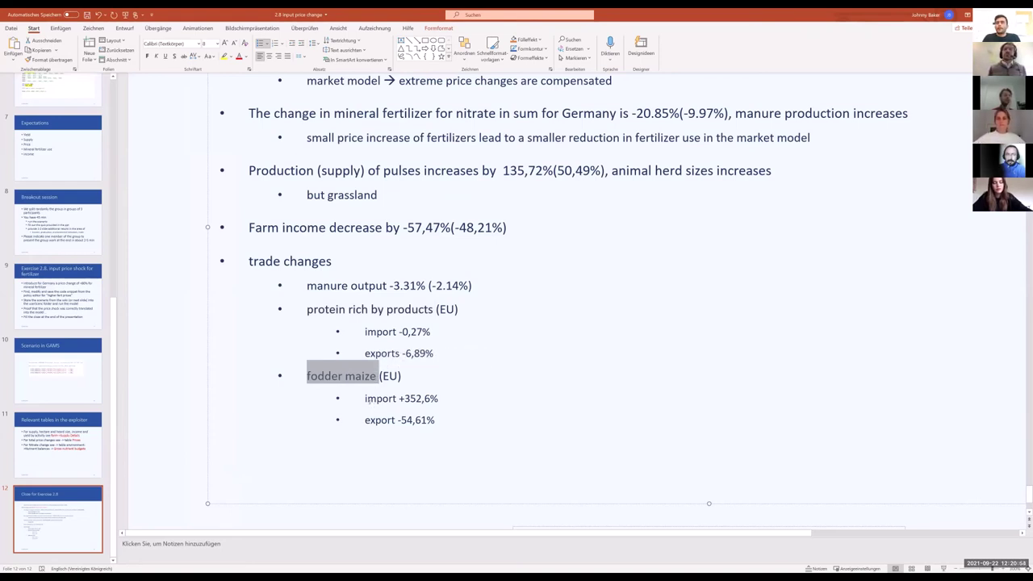
# Step: Add a new empty bullet on the slide below the 'export -54,61%' line
pyautogui.click(370, 423)
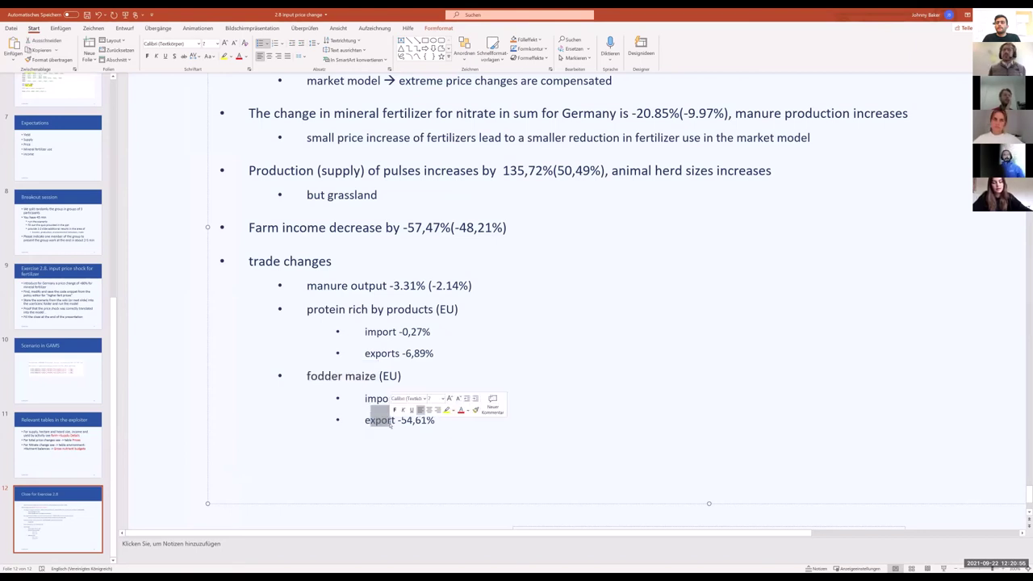
pyautogui.press('End')
pyautogui.press('Return')
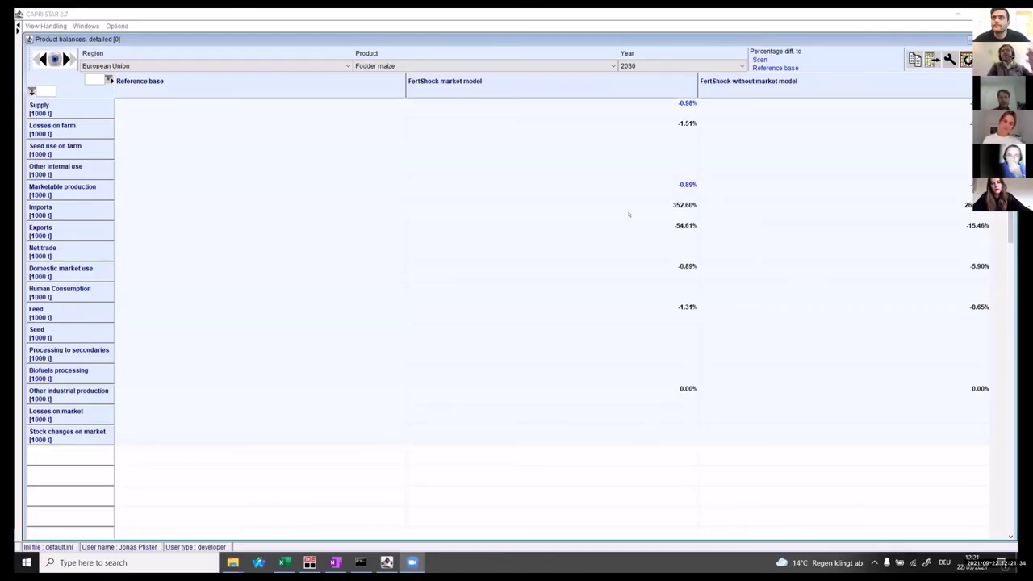
# Step: Highlight the fodder maize imports (+352.60%) and exports (-54.61%), then open Customize view
pyautogui.click(638, 207)
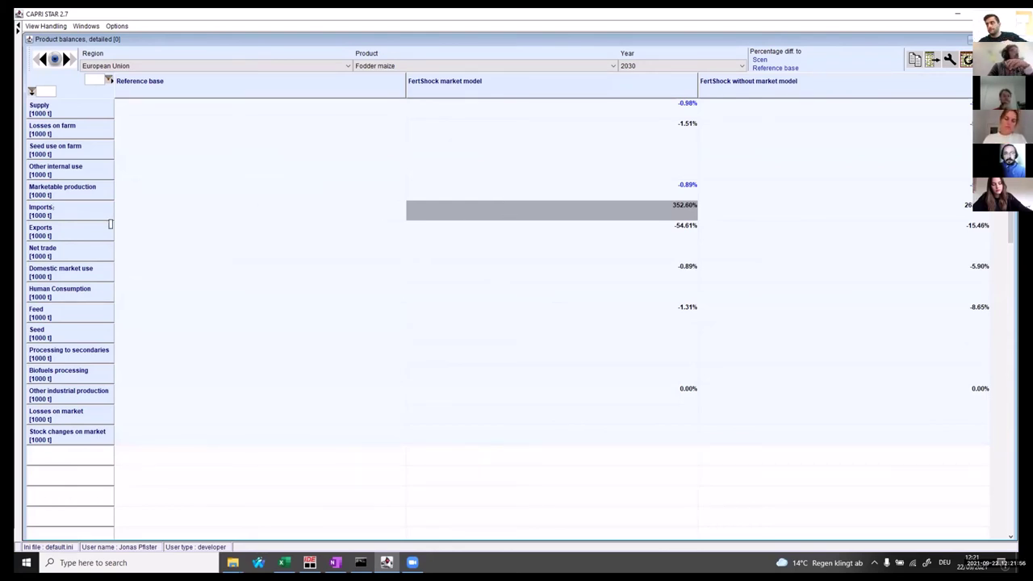
pyautogui.click(478, 225)
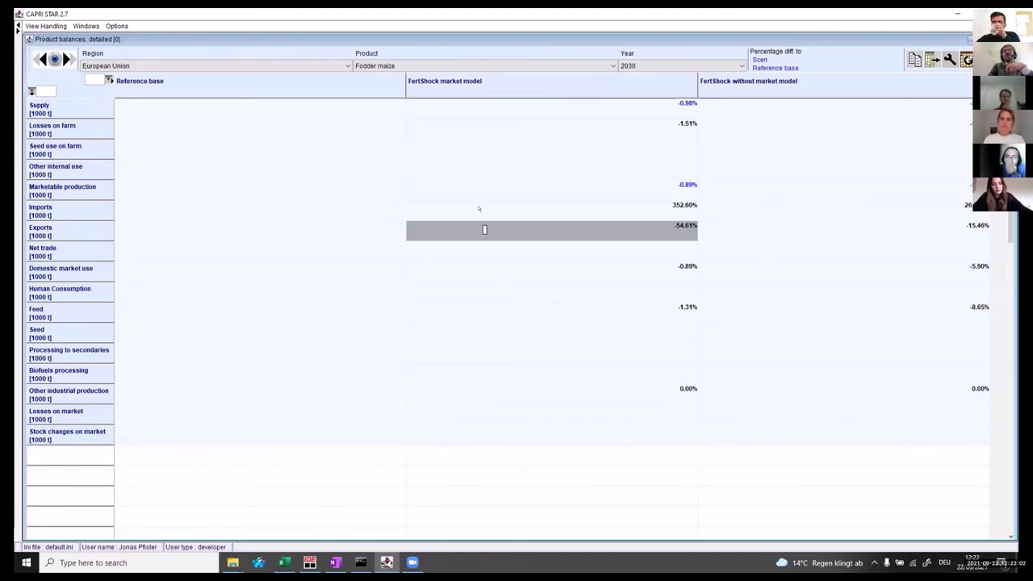
pyautogui.click(479, 204)
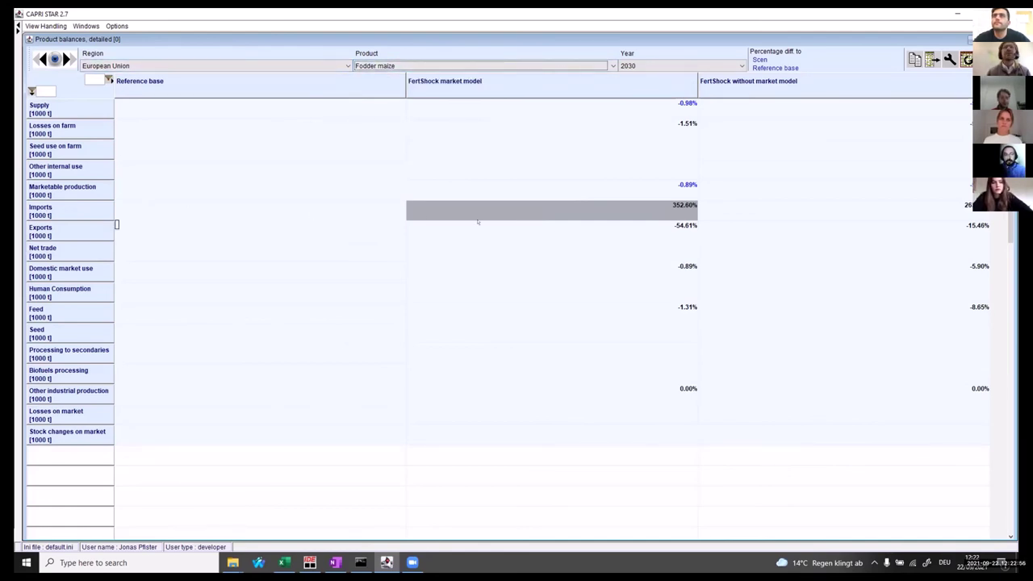
pyautogui.click(596, 218)
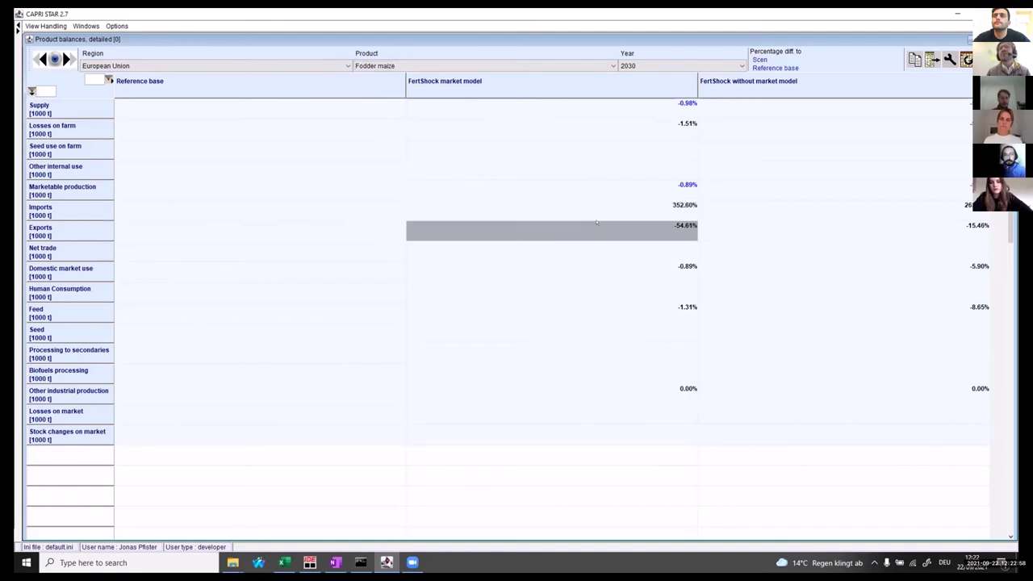
pyautogui.click(588, 209)
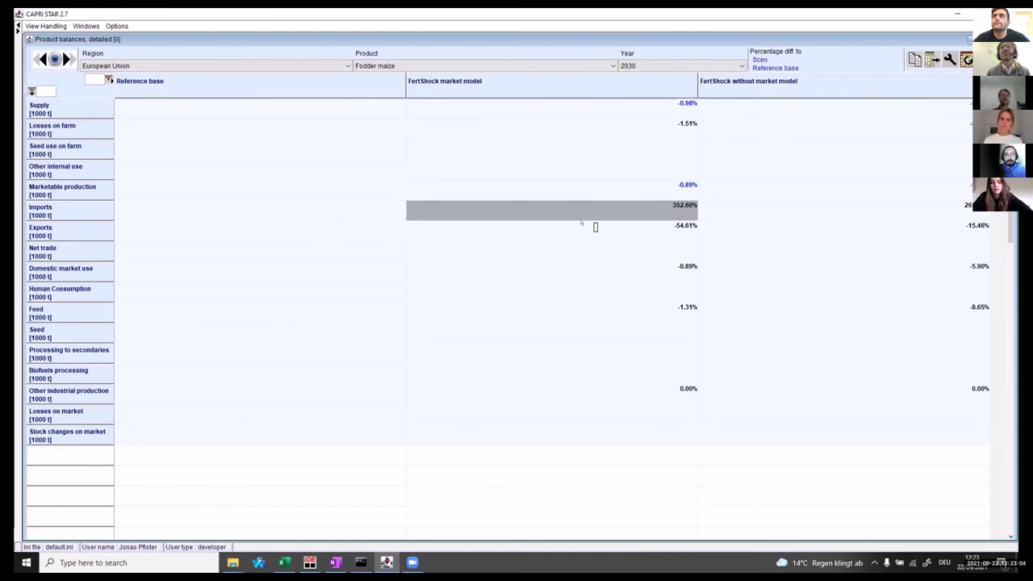
pyautogui.click(596, 227)
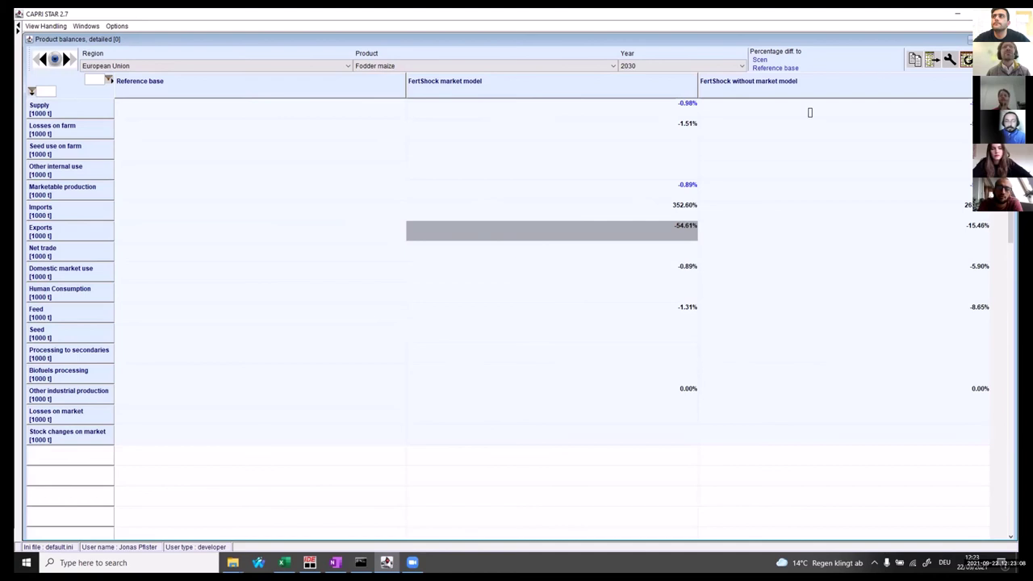
pyautogui.click(950, 58)
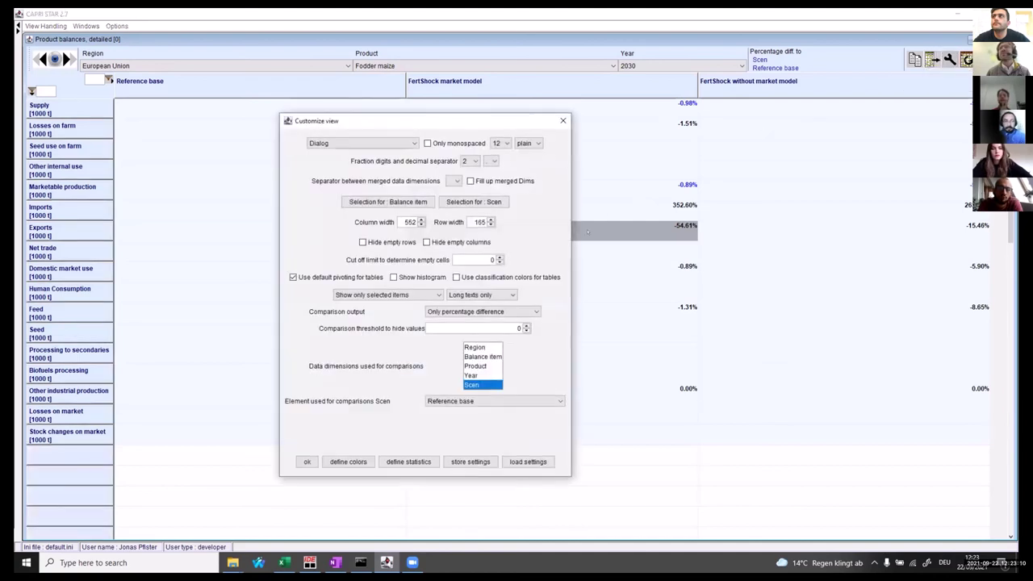
# Step: Set the comparison output to 'Values and percentage difference' and apply it
pyautogui.click(513, 314)
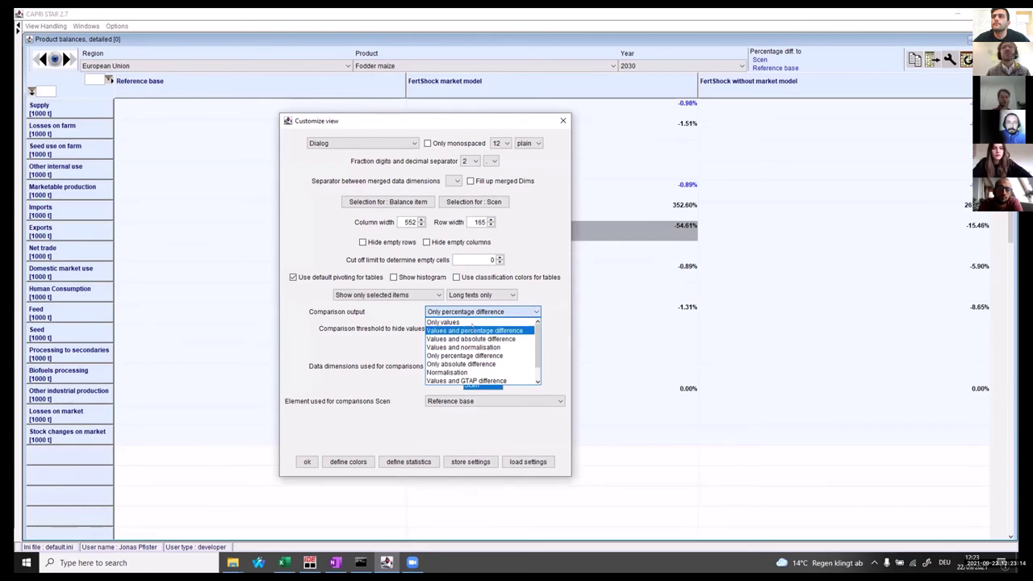
pyautogui.click(474, 330)
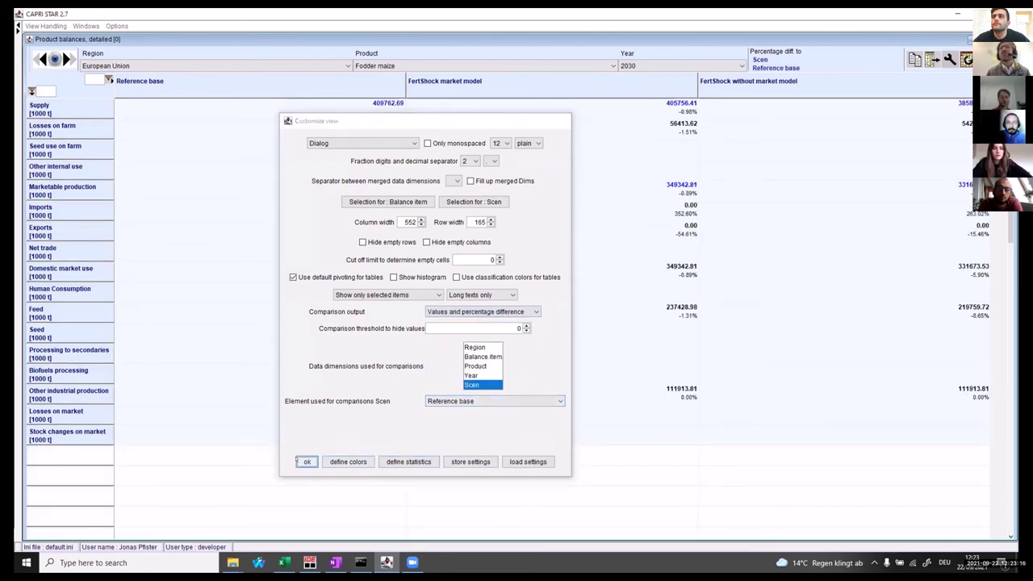
pyautogui.click(300, 462)
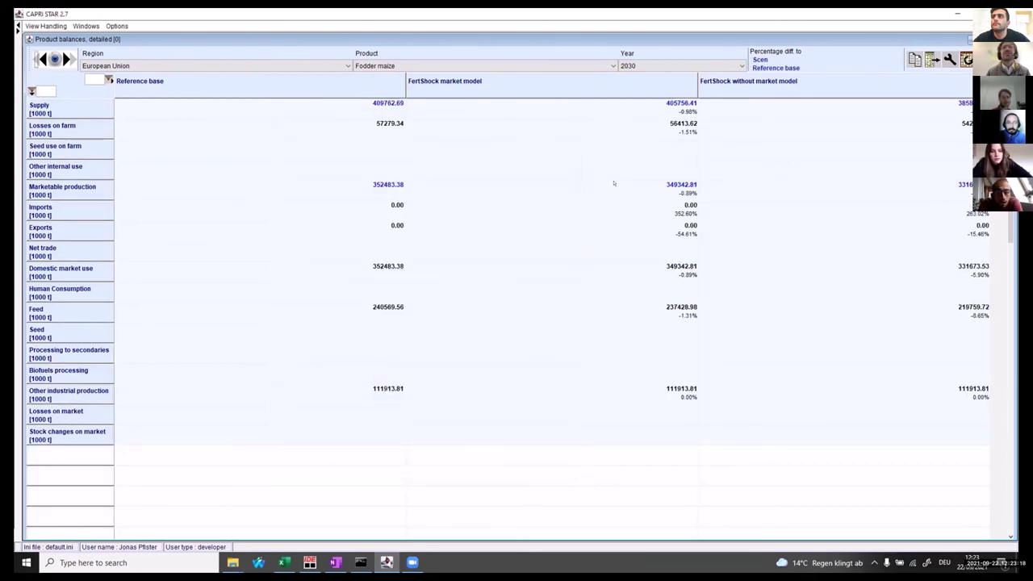
# Step: Highlight the market-model fodder maize Imports and Exports values with their percentage changes
pyautogui.click(663, 204)
pyautogui.click(672, 230)
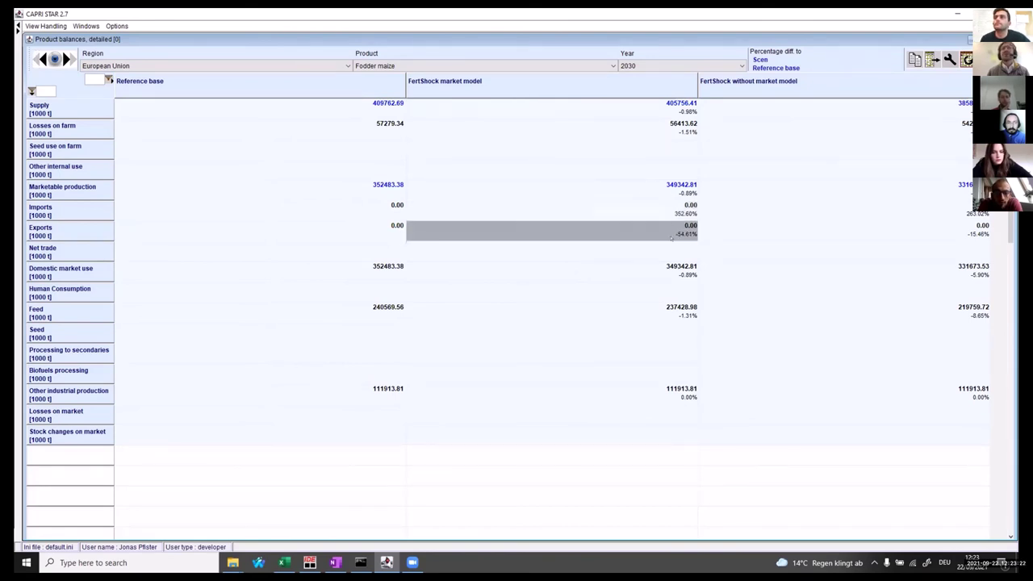
pyautogui.click(670, 210)
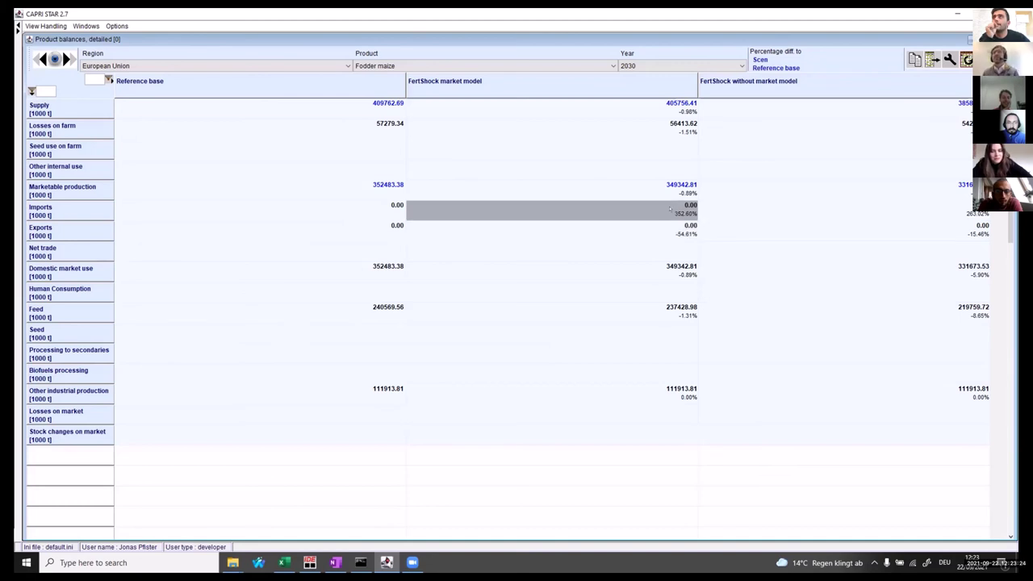
pyautogui.click(671, 224)
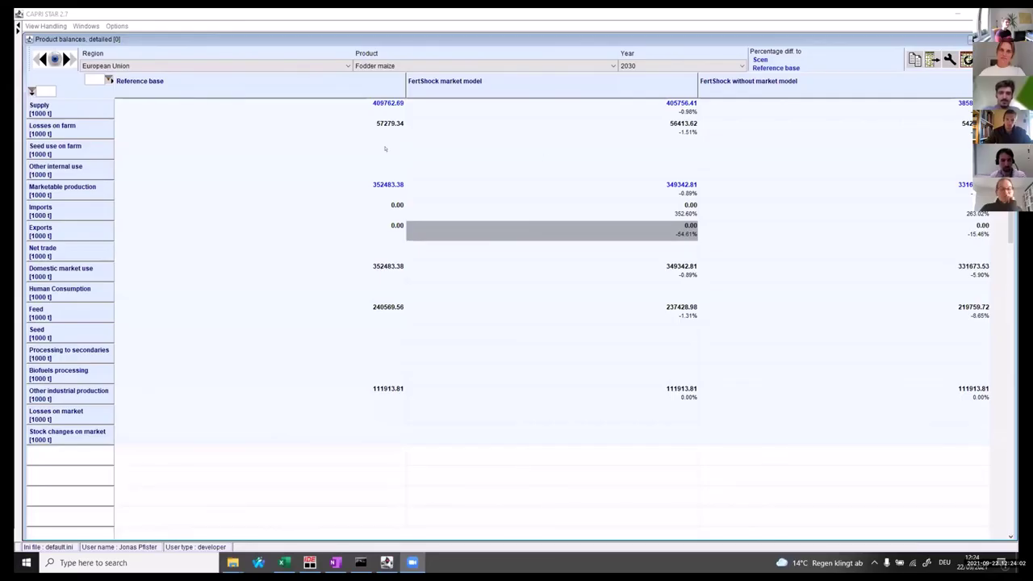
pyautogui.click(436, 65)
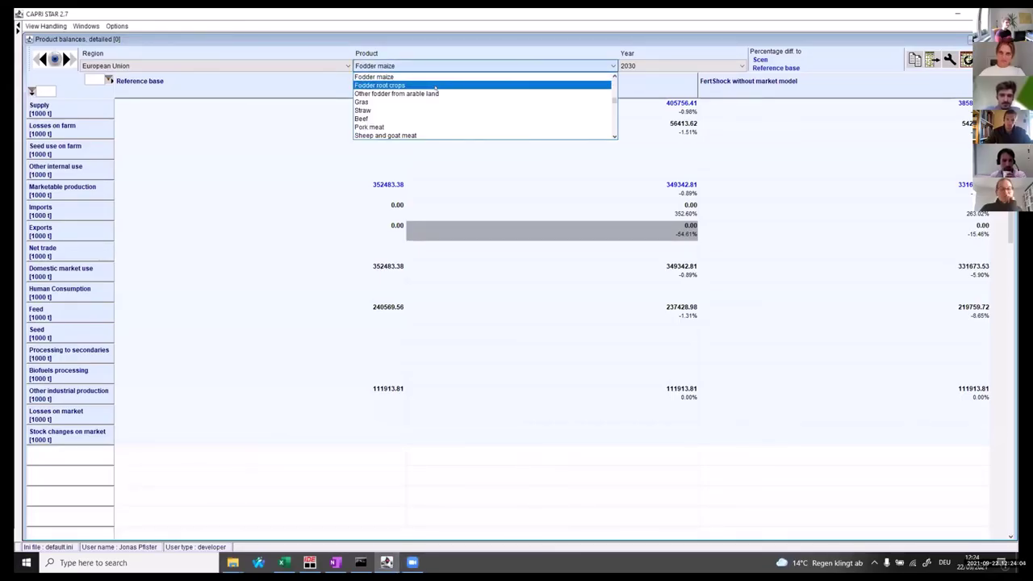
# Step: Browse the Soya oil, Soya cake and Soya seed balances, settling on Soya seed
pyautogui.click(434, 89)
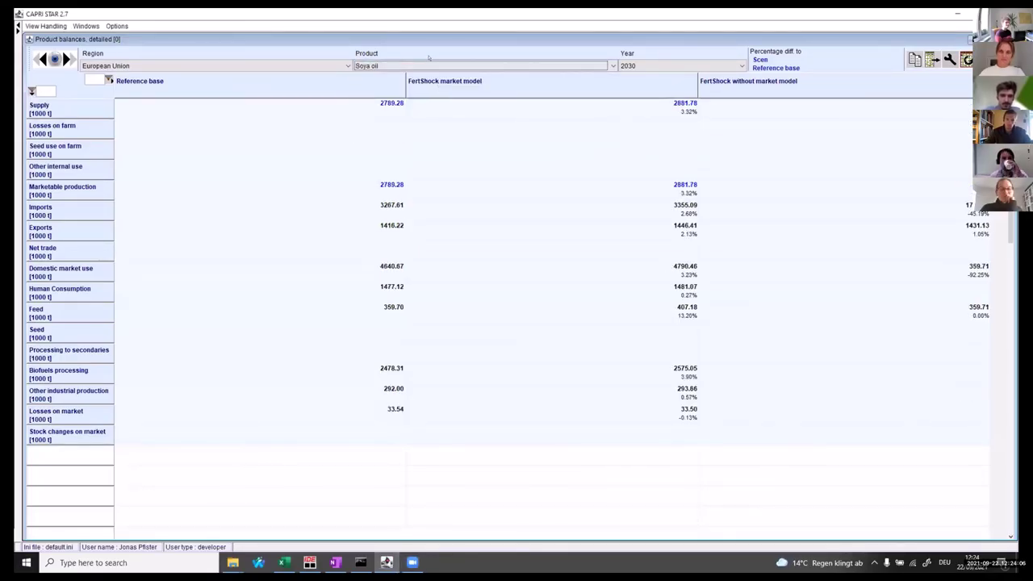
pyautogui.click(428, 66)
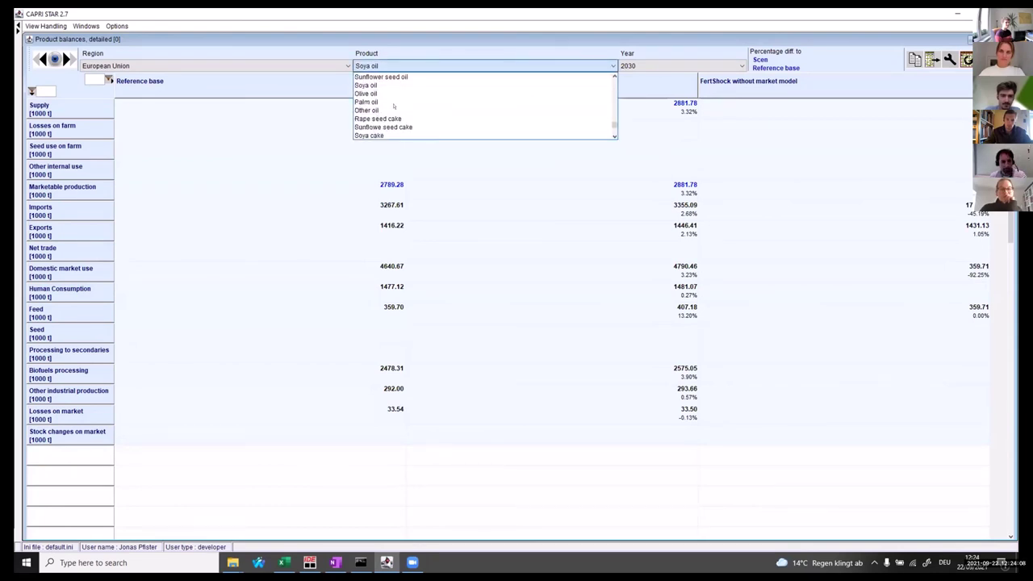
pyautogui.click(379, 135)
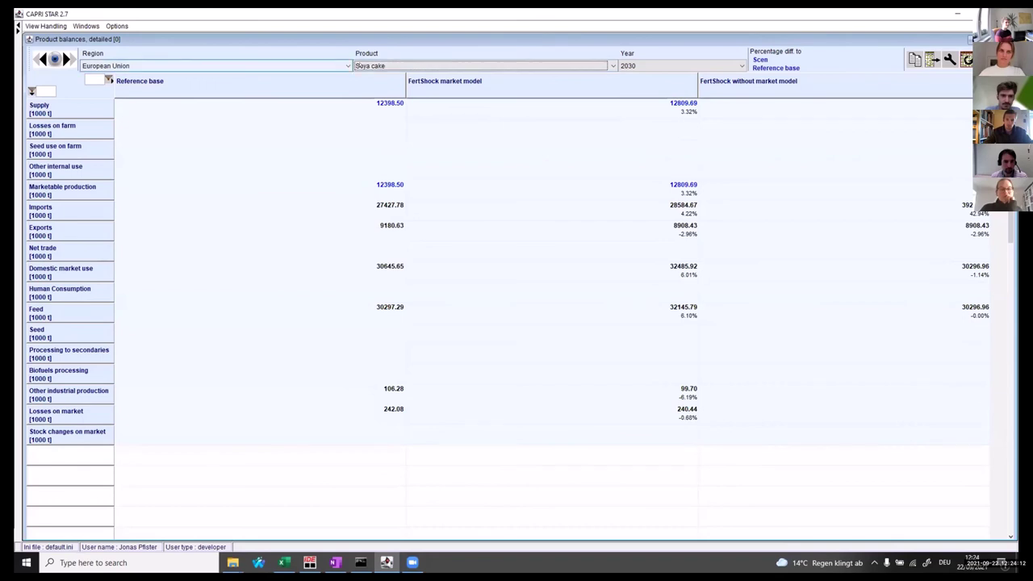
pyautogui.click(379, 65)
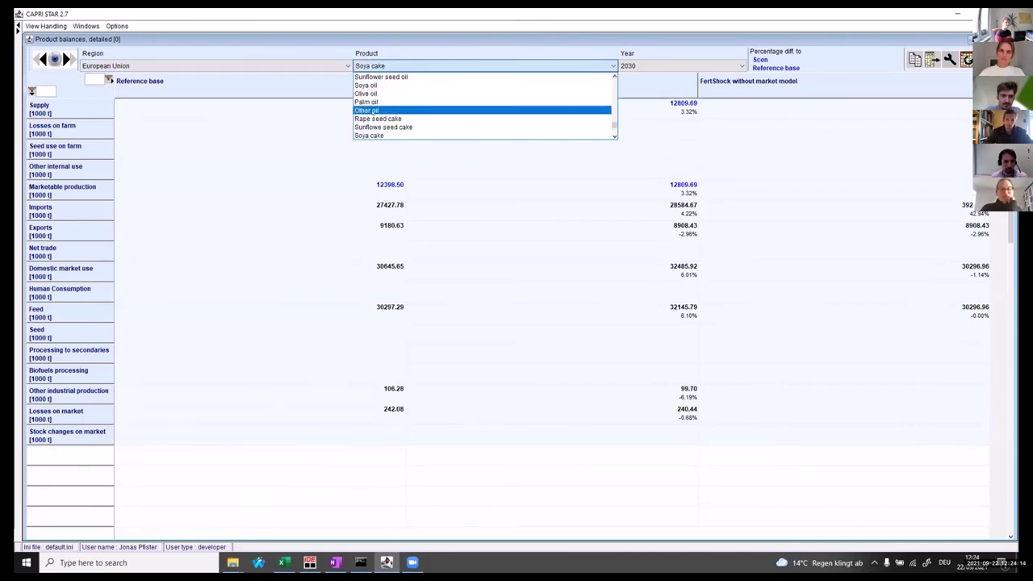
pyautogui.click(372, 113)
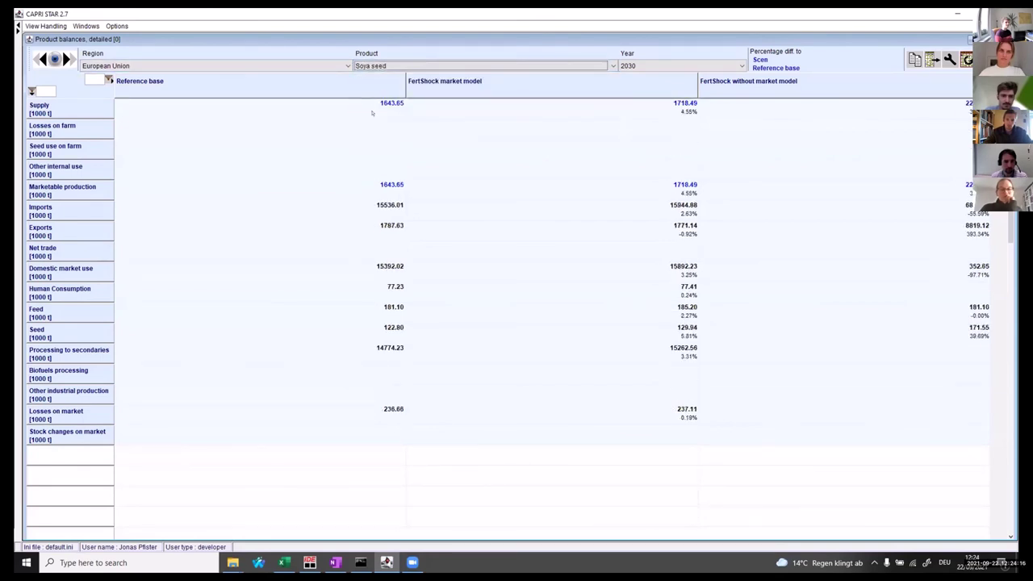
pyautogui.click(403, 66)
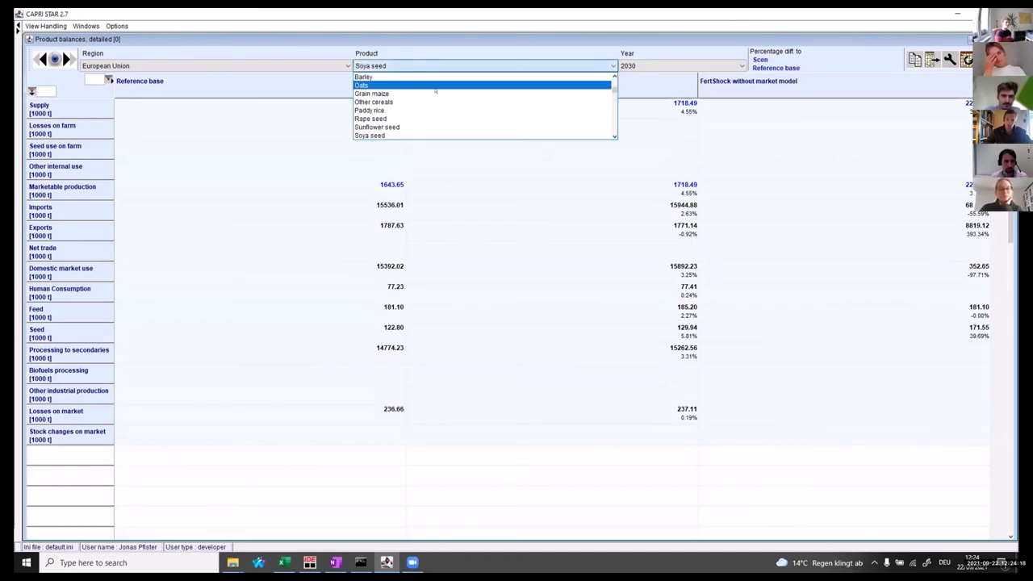
pyautogui.scroll(5, 402, 90)
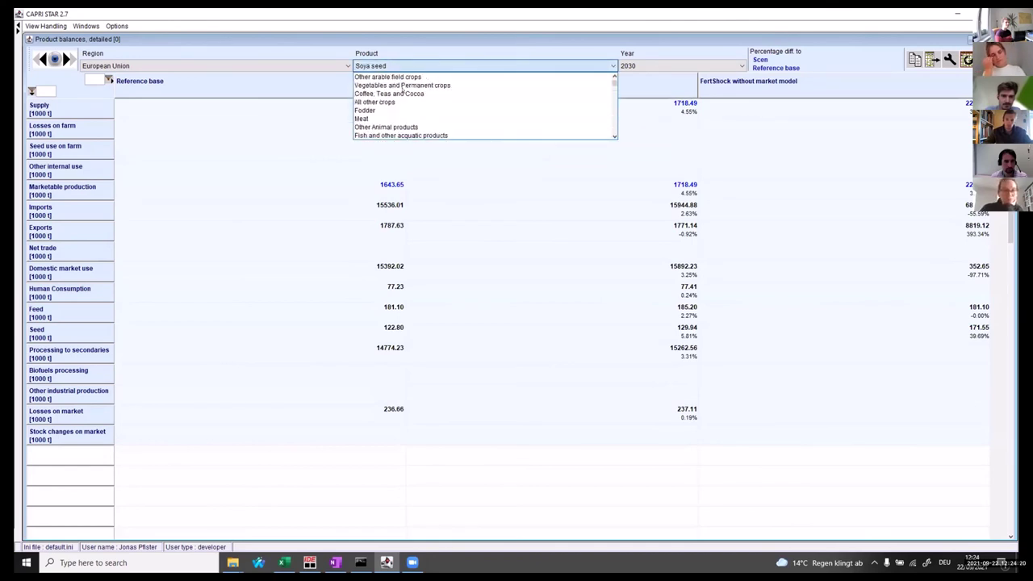
pyautogui.scroll(-6, 395, 97)
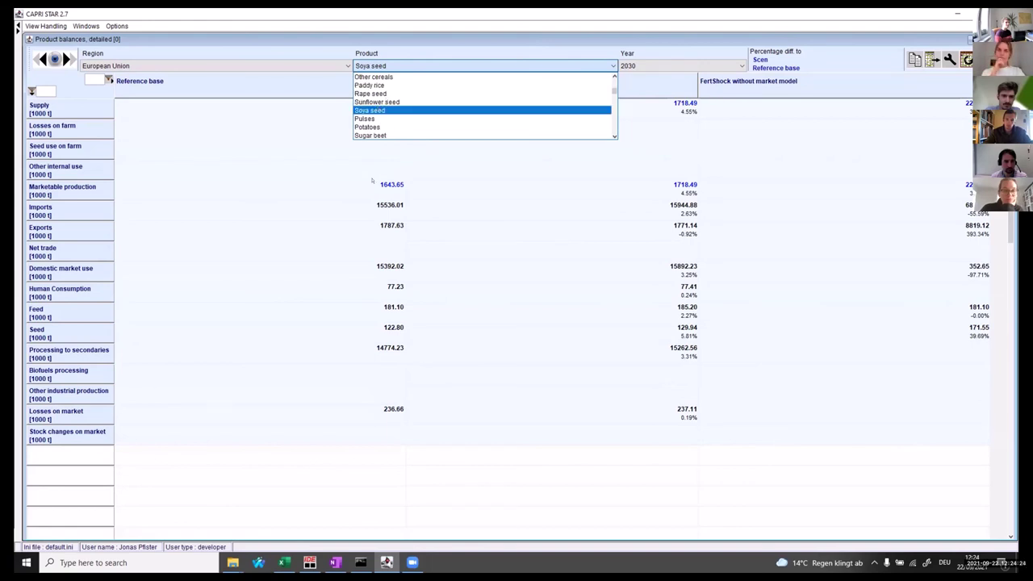
pyautogui.click(378, 109)
# Step: Compare Soya seed imports (15944.88, +2.63%) and exports (1771.14, -0.92%) across the FertShock scenarios
pyautogui.click(569, 207)
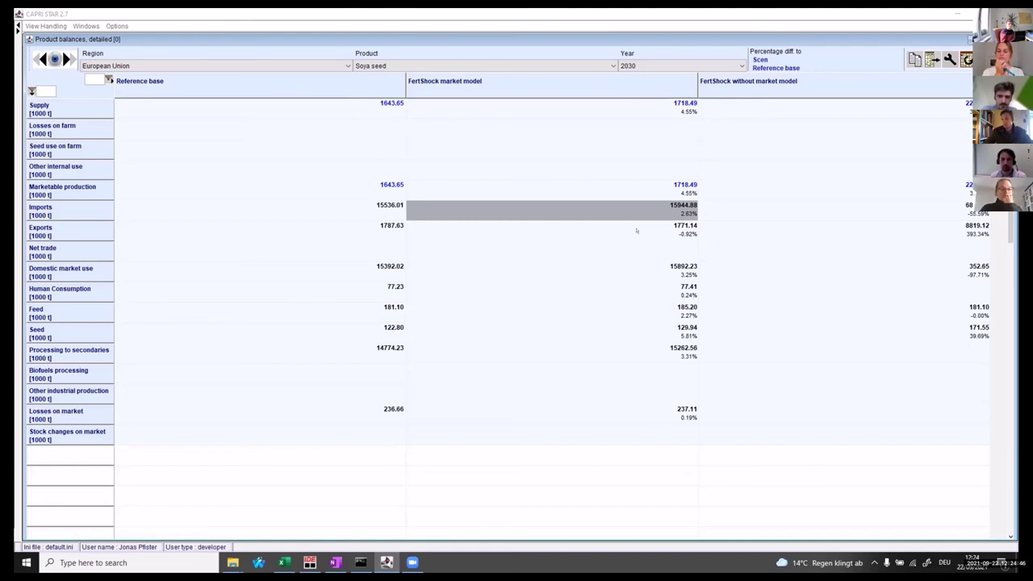
pyautogui.click(636, 231)
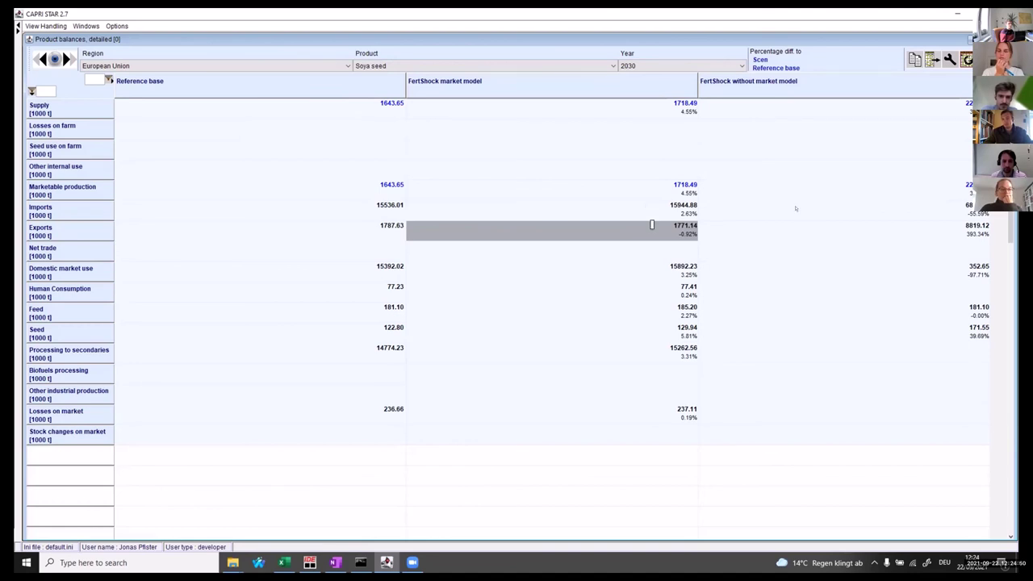
pyautogui.click(938, 210)
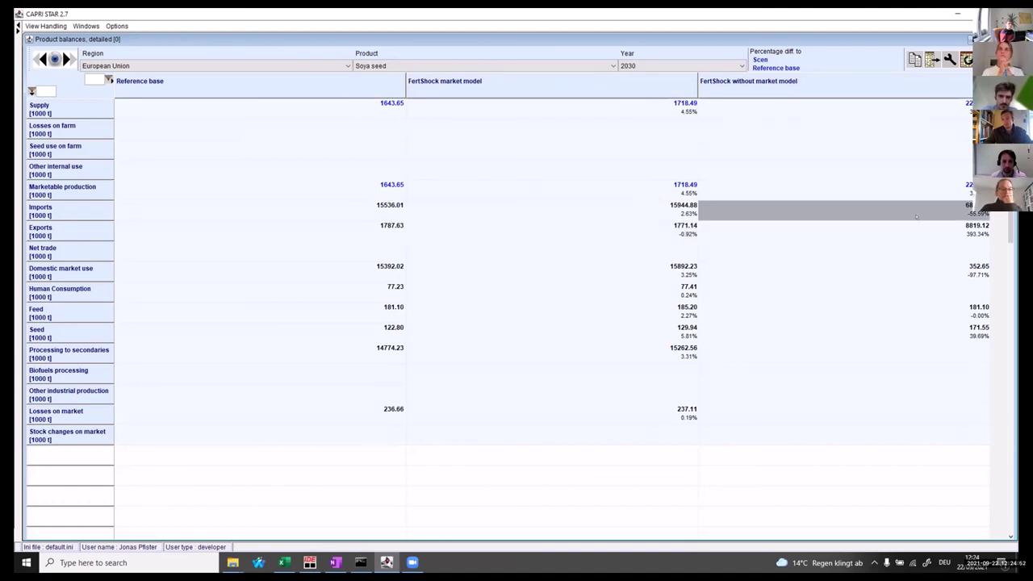
pyautogui.press('Left')
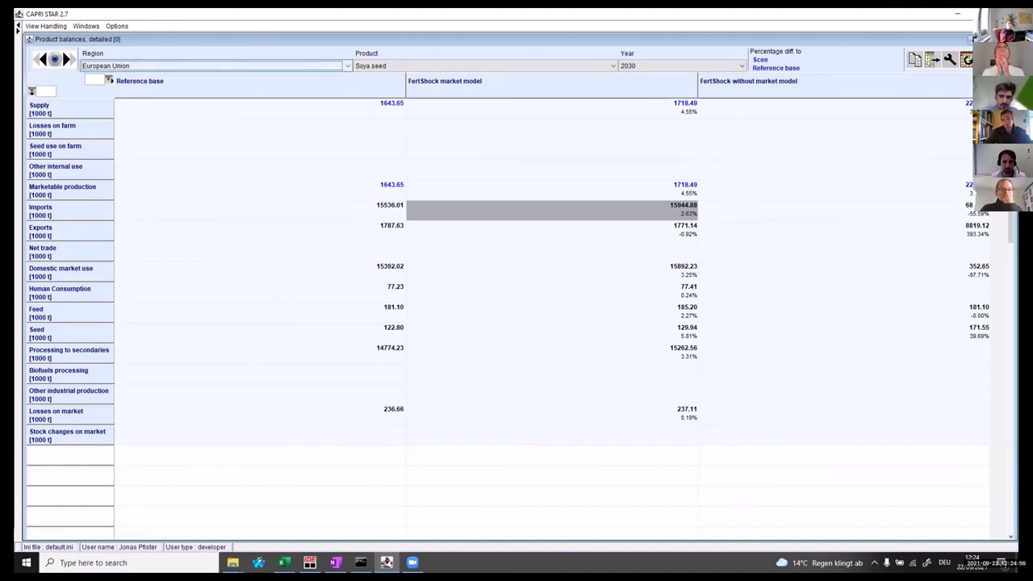
# Step: Step through Rape seed oil and Rape seed cake to Rape seed, highlighting its imports and exports
pyautogui.click(481, 64)
pyautogui.press('Return')
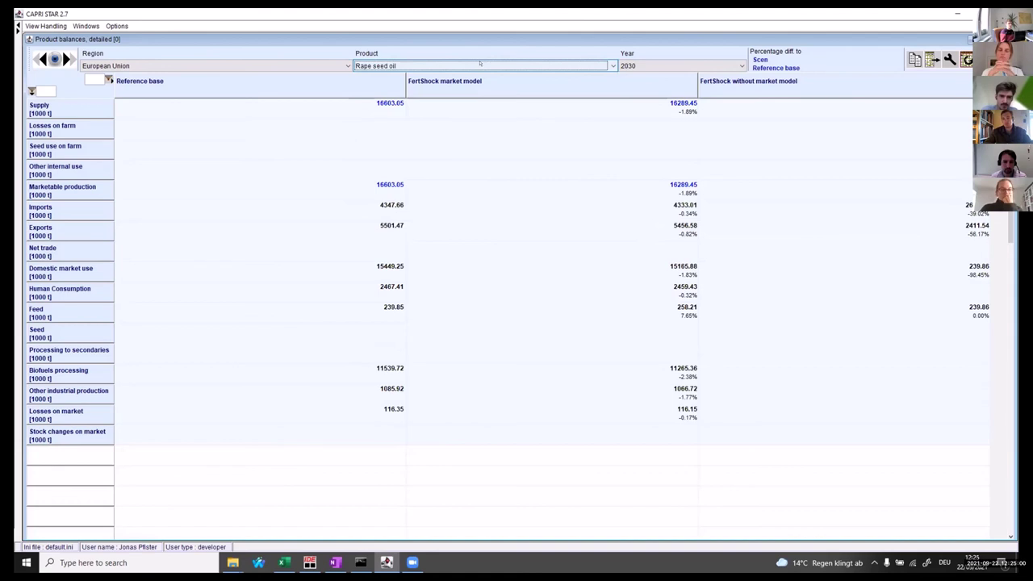
pyautogui.click(480, 64)
pyautogui.press('Down')
pyautogui.press('Return')
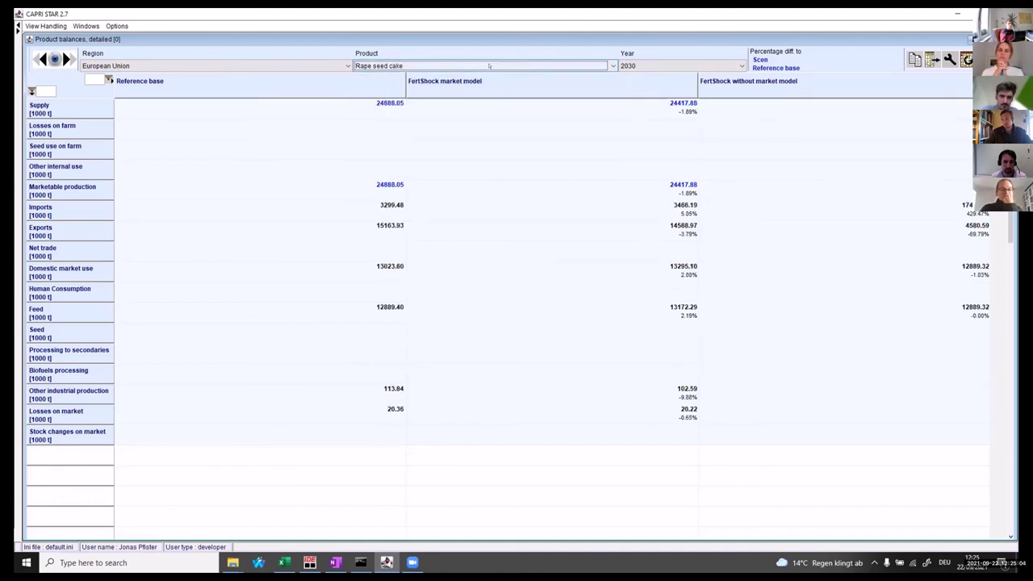
pyautogui.click(489, 66)
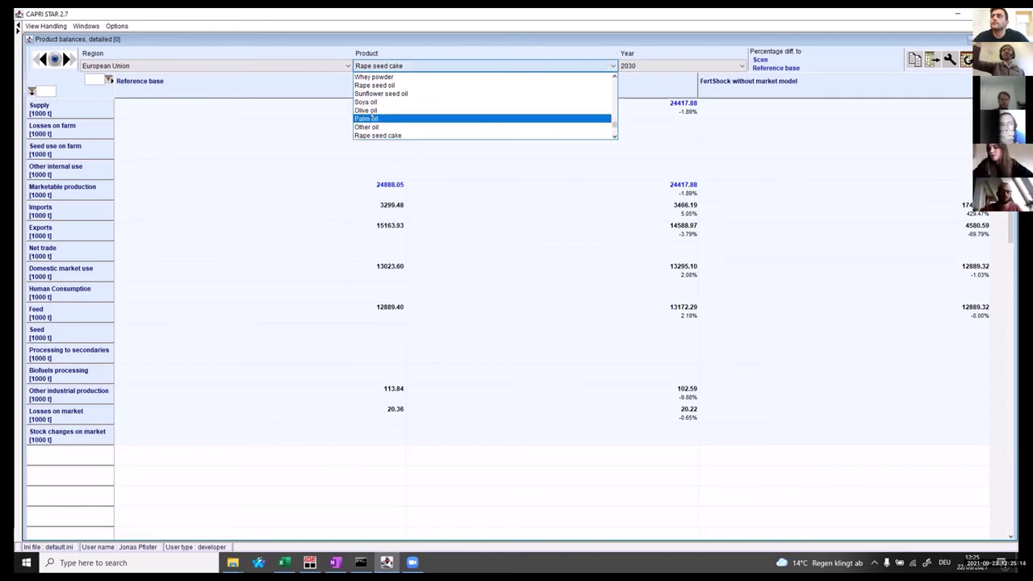
pyautogui.scroll(-1, 373, 121)
pyautogui.scroll(2, 373, 119)
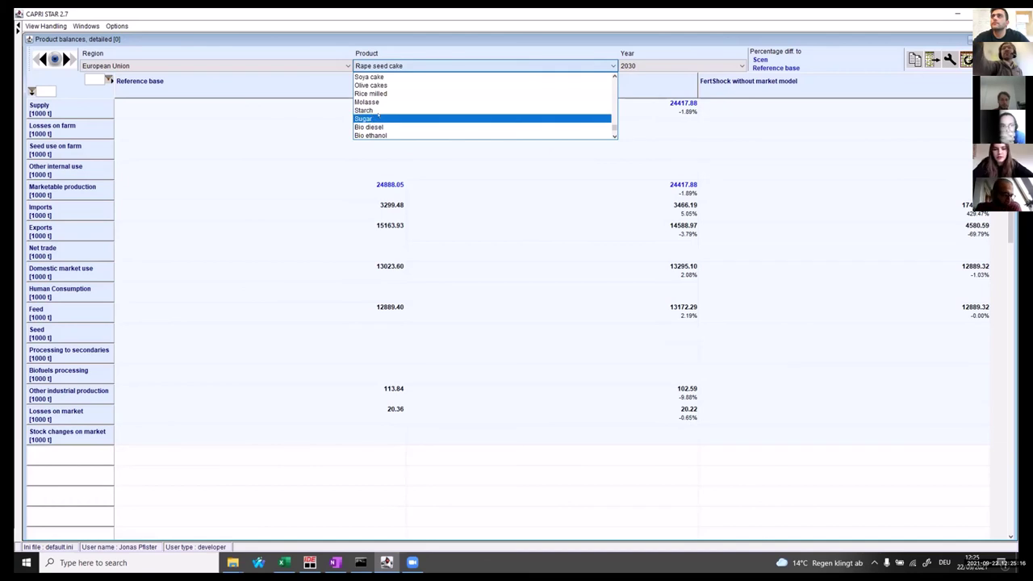
pyautogui.click(376, 116)
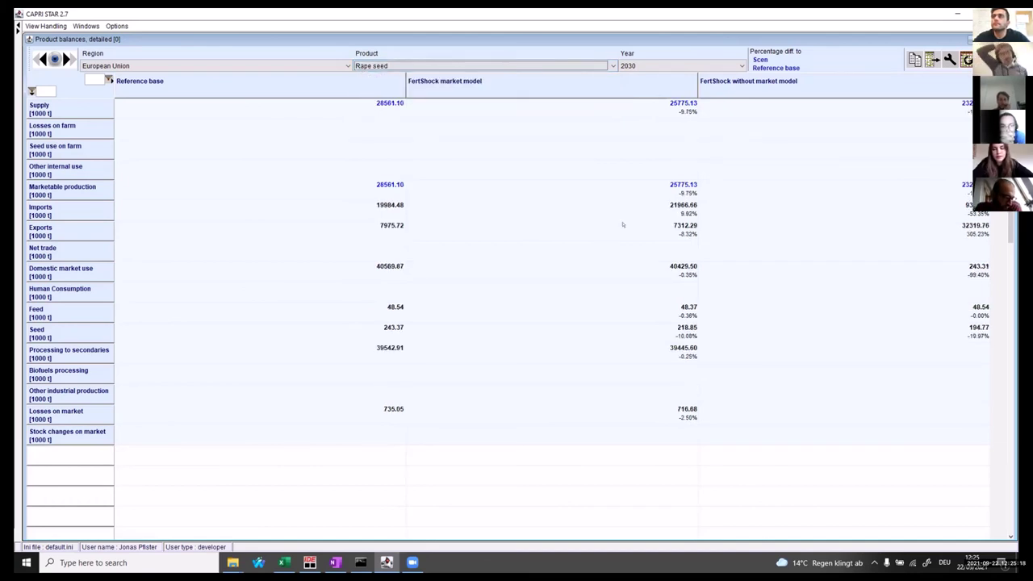
pyautogui.click(638, 214)
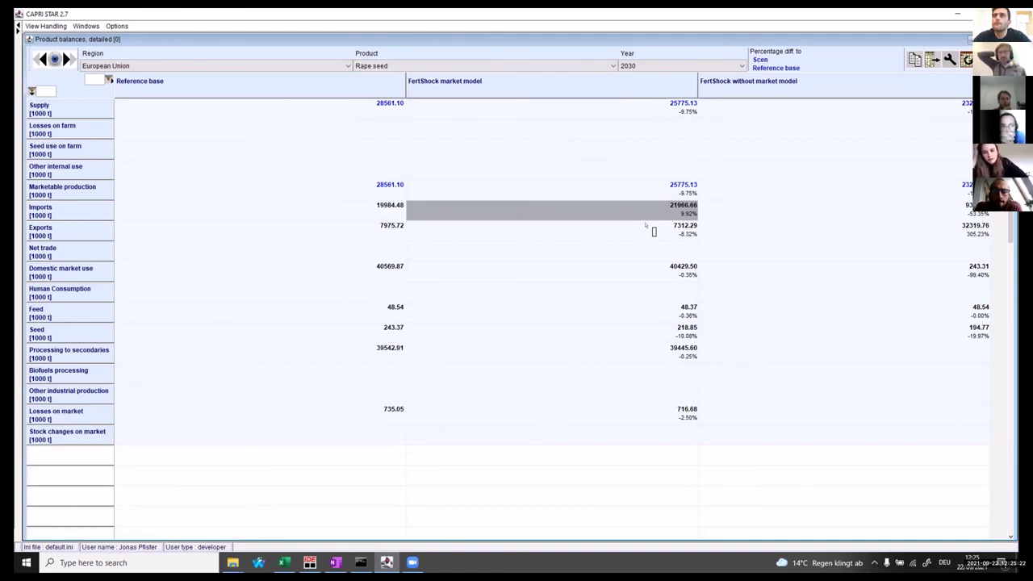
pyautogui.click(646, 227)
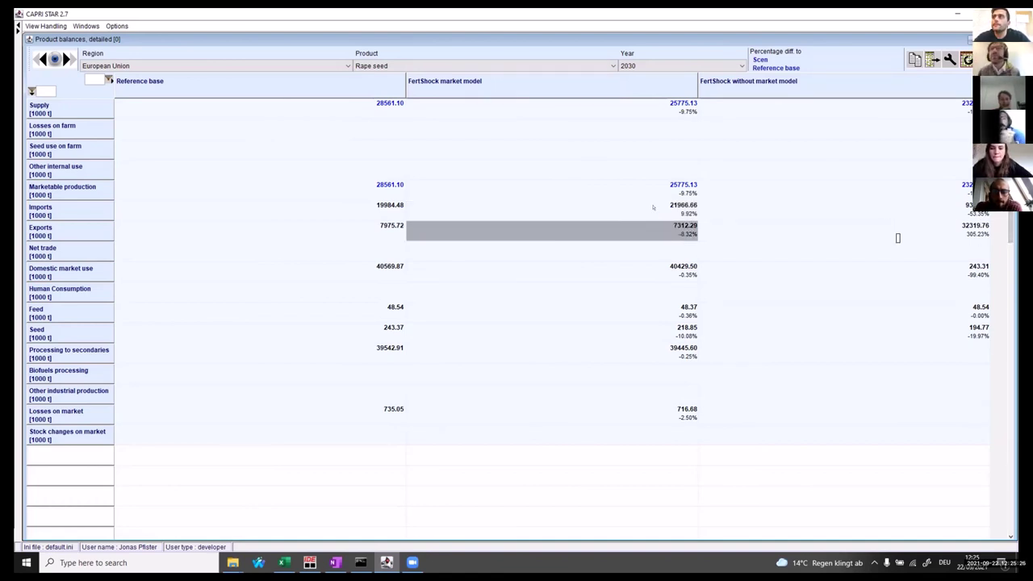
pyautogui.click(605, 206)
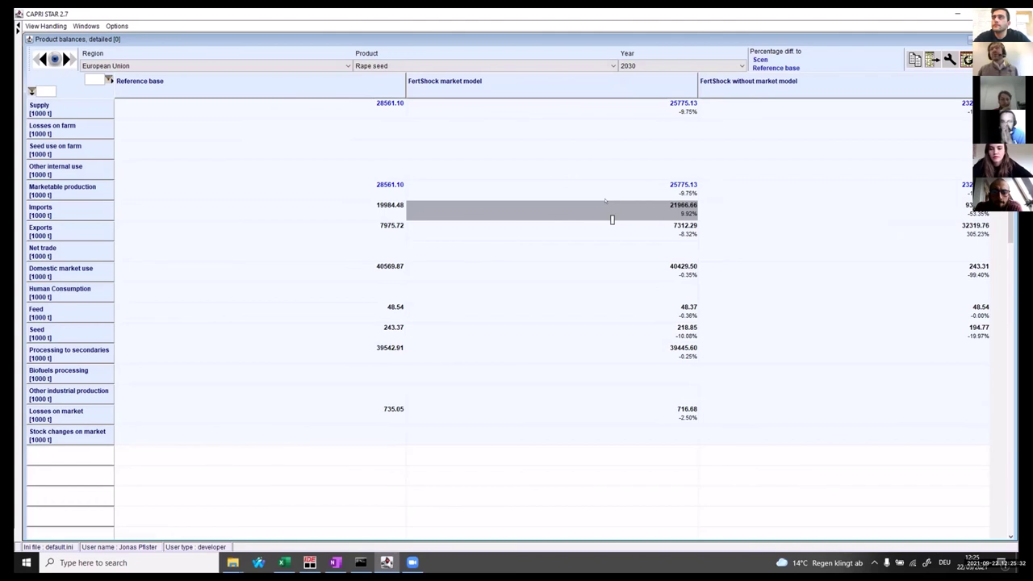
# Step: Switch to Oilseeds and highlight imports 42990.51 (+8.29%) and exports 12124.47 (-2.80%)
pyautogui.click(420, 65)
pyautogui.press('r')
pyautogui.press('Return')
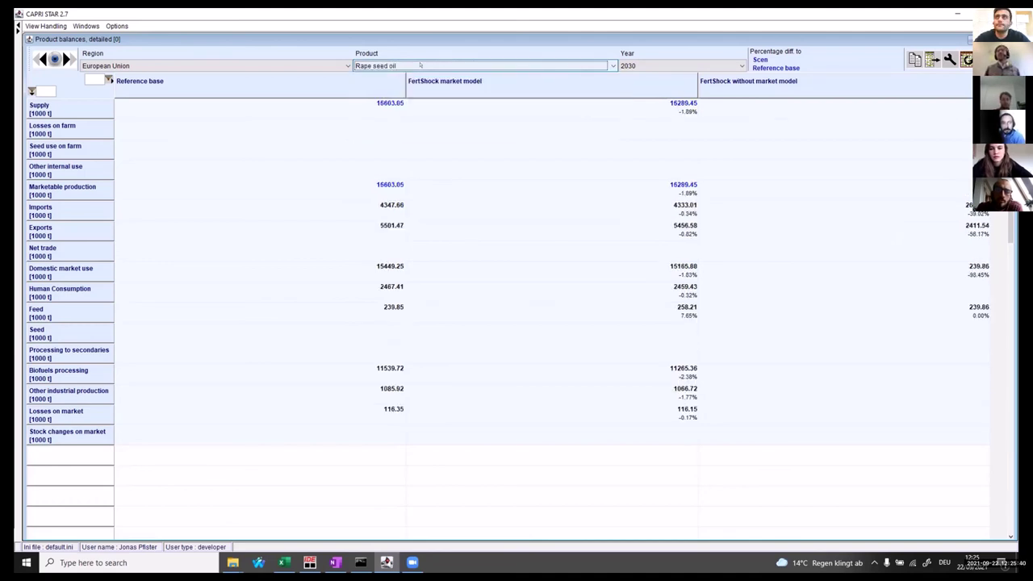
pyautogui.click(420, 65)
pyautogui.scroll(4, 394, 99)
pyautogui.press('o')
pyautogui.press('Return')
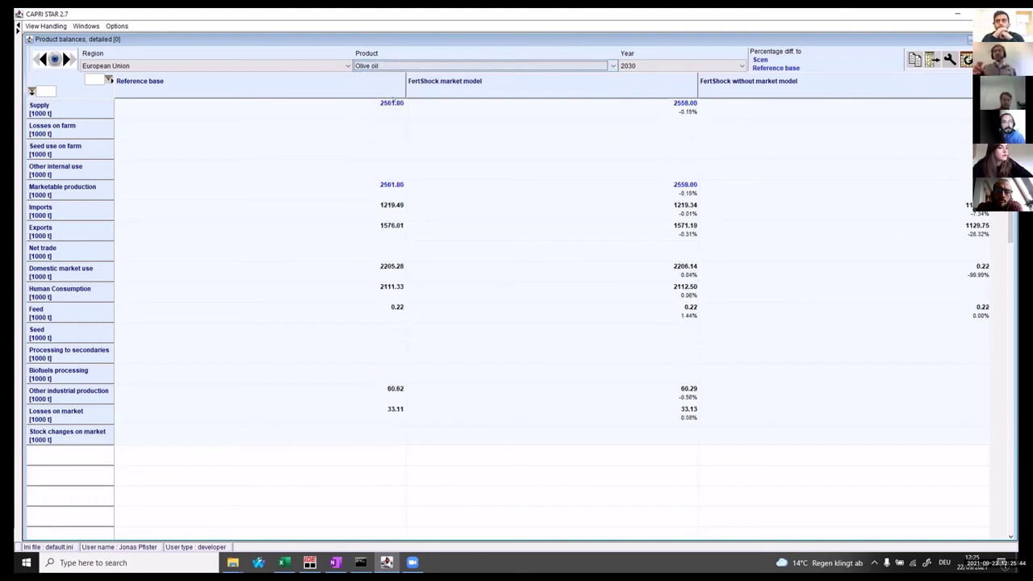
pyautogui.click(630, 215)
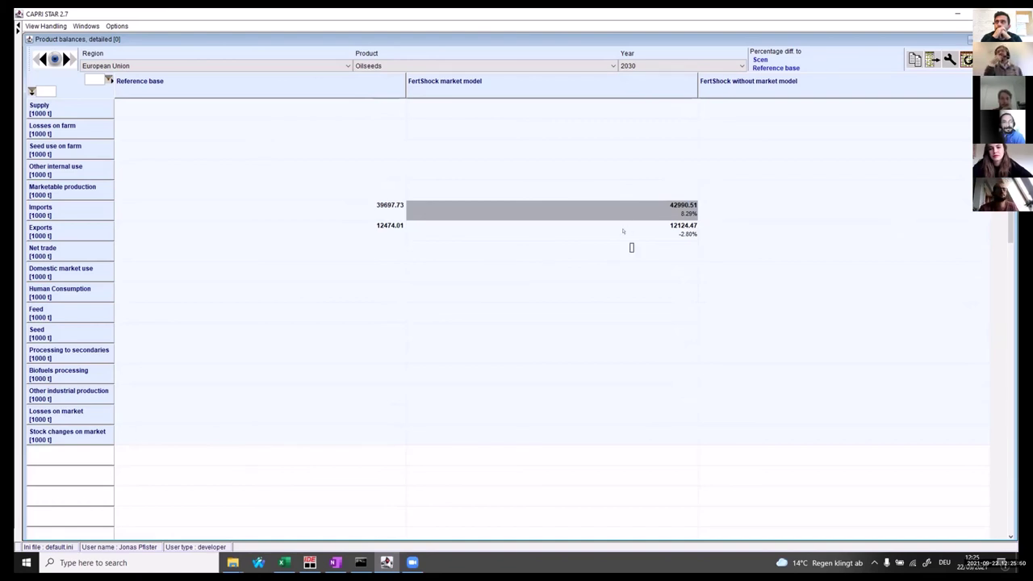
pyautogui.click(621, 226)
pyautogui.click(614, 210)
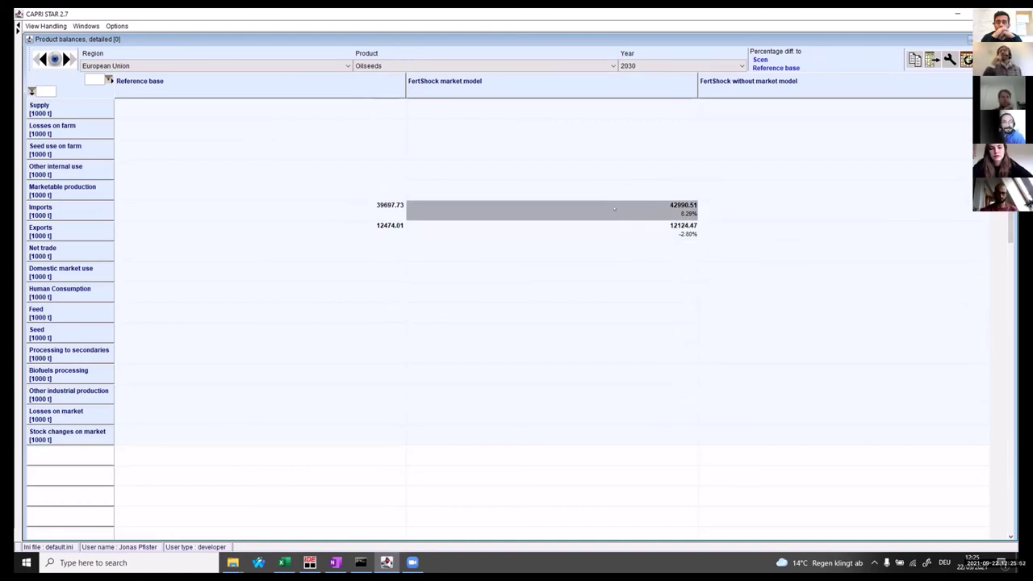